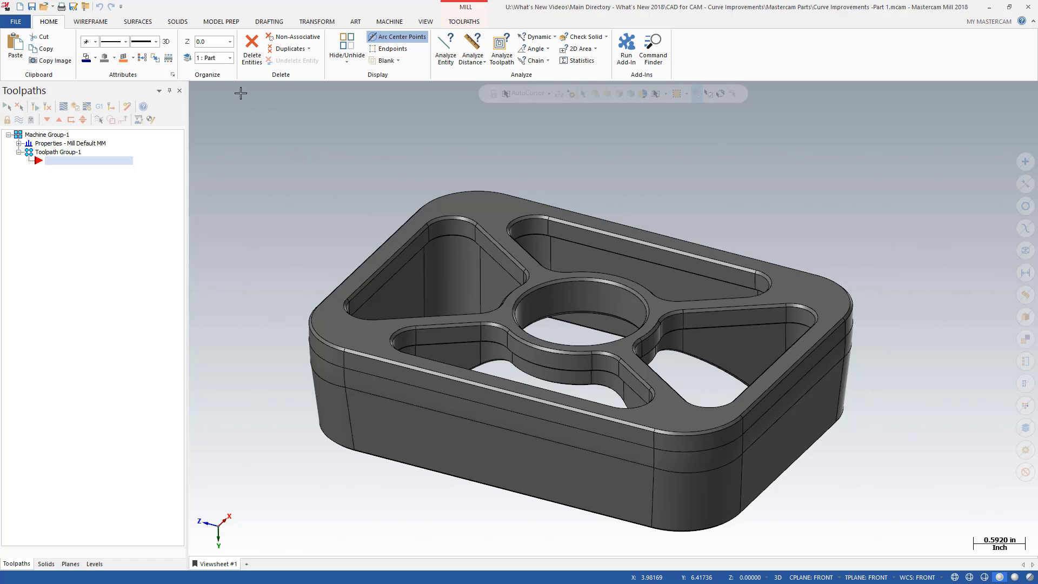
Show the Wireframe ribbon's curve-creation commands for the pocketed block
{"action": "left_click", "coordinate": [103, 23]}
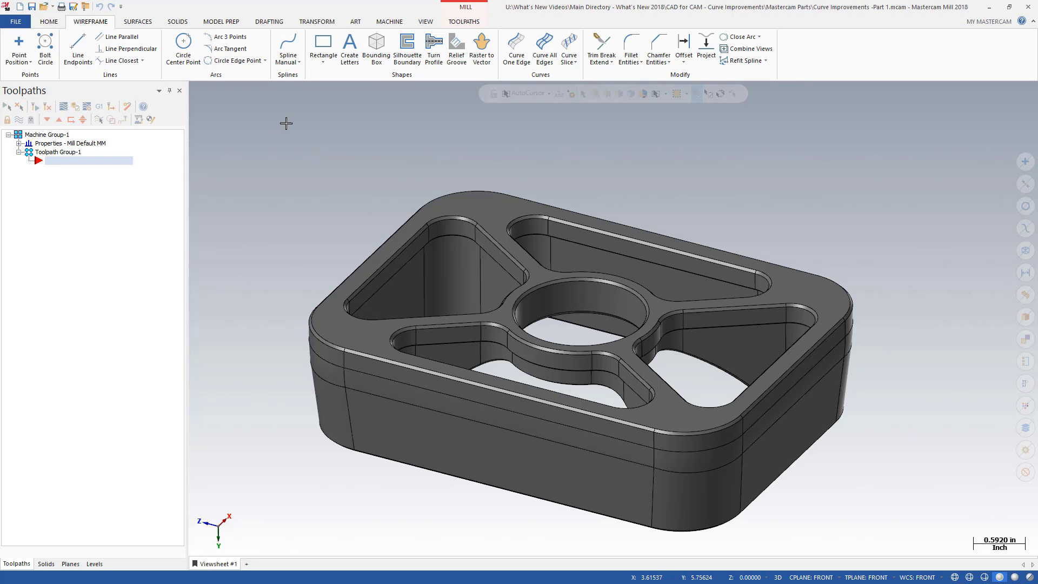
With Curve One Edge, curve the back-left arc, back top edge, back-right arc and right side edge
{"action": "left_click", "coordinate": [515, 46]}
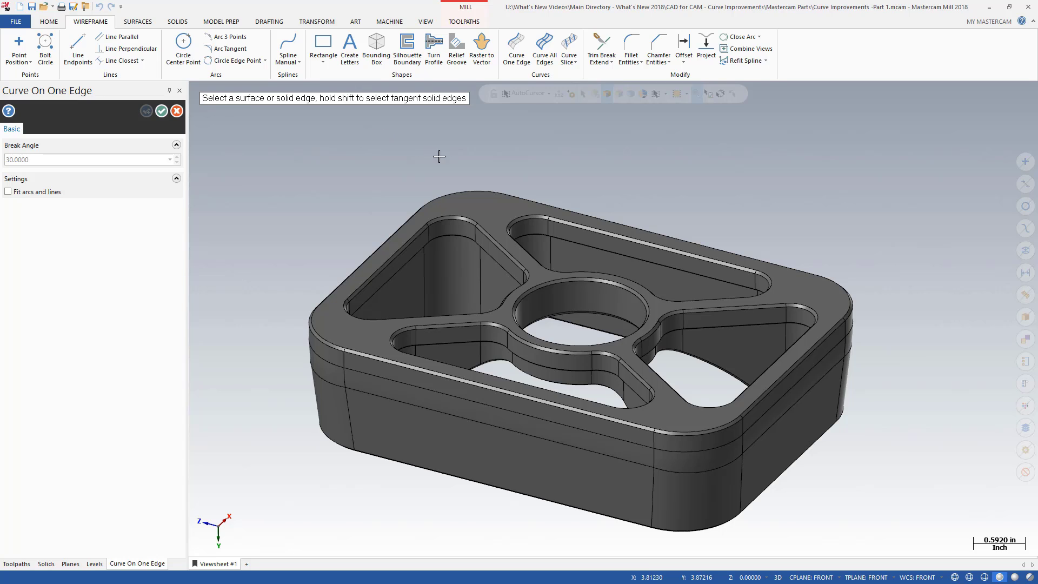
{"action": "left_click", "coordinate": [469, 195]}
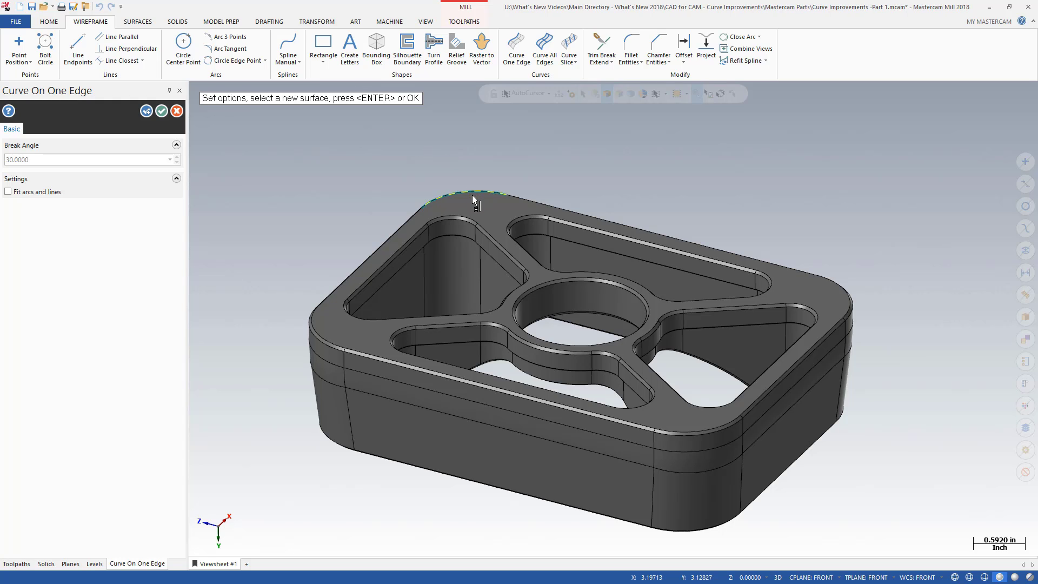
{"action": "left_click", "coordinate": [523, 196]}
{"action": "left_click", "coordinate": [832, 278]}
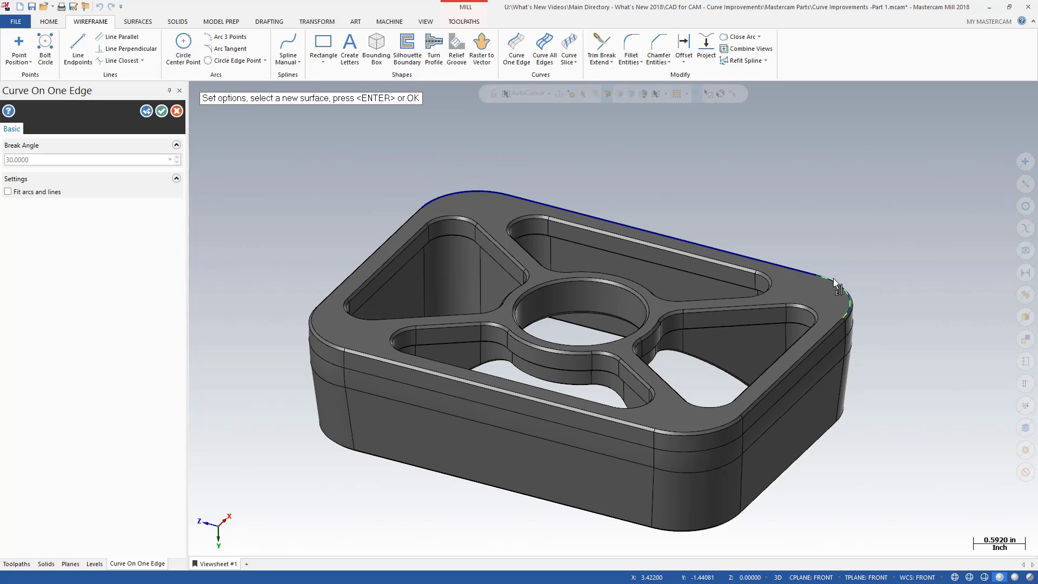
{"action": "left_click", "coordinate": [836, 333]}
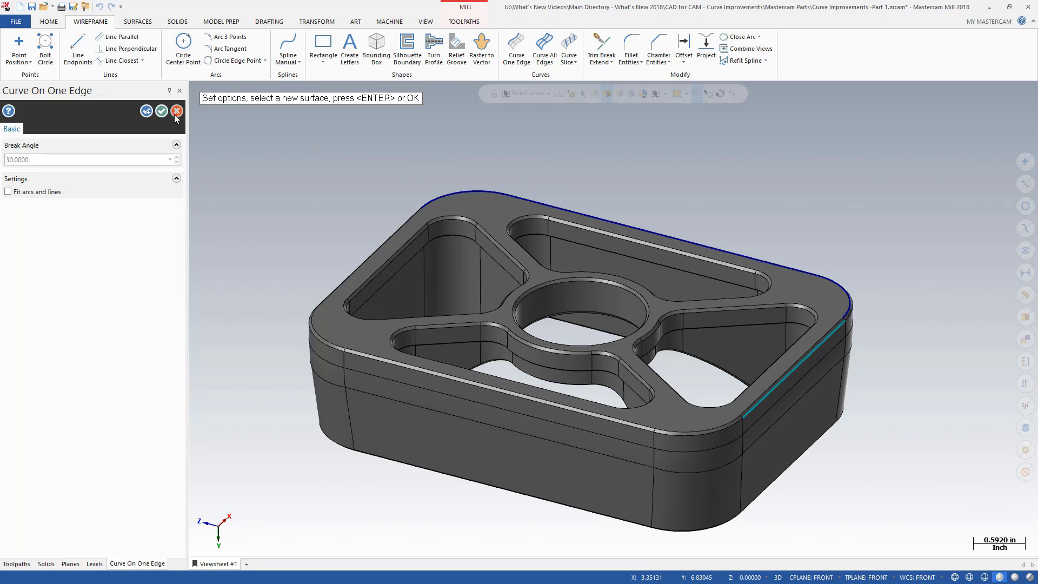
Apply the edge curves, set construction depth to Z 100, and curve a pocket edge there
{"action": "left_click", "coordinate": [146, 111]}
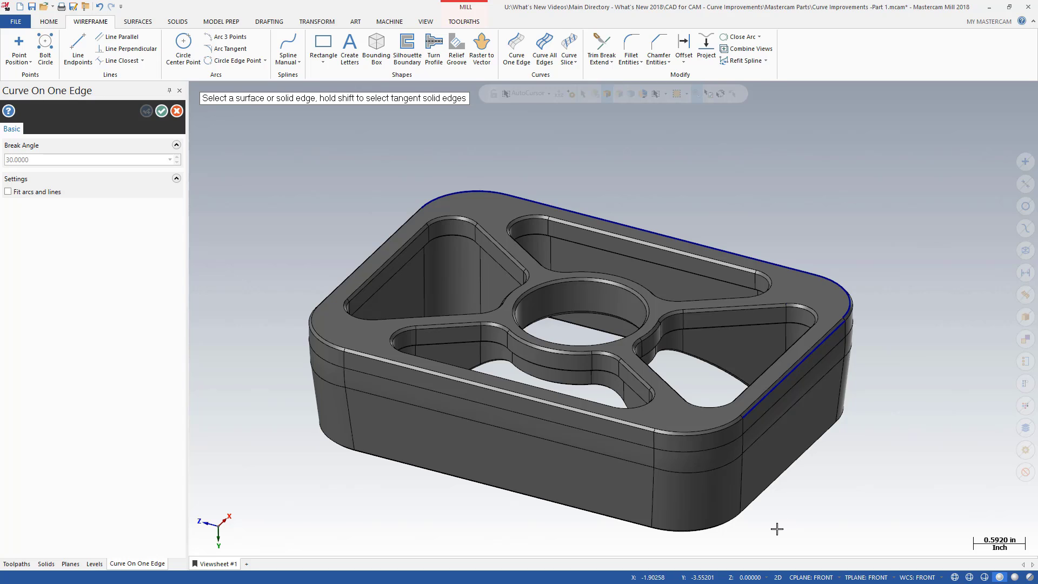
{"action": "left_click", "coordinate": [770, 579]}
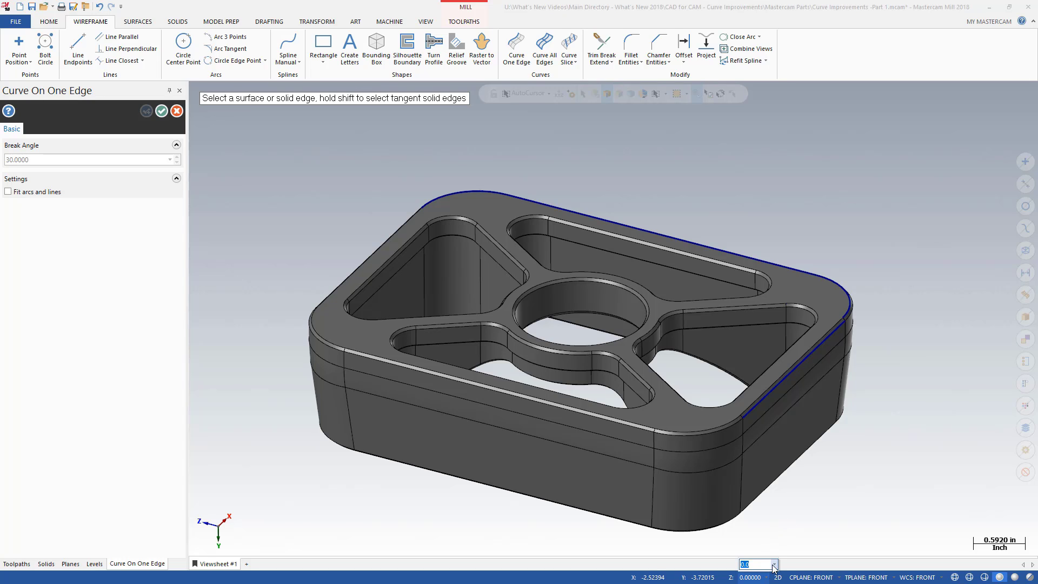
{"action": "left_click", "coordinate": [775, 565]}
{"action": "left_click", "coordinate": [768, 540]}
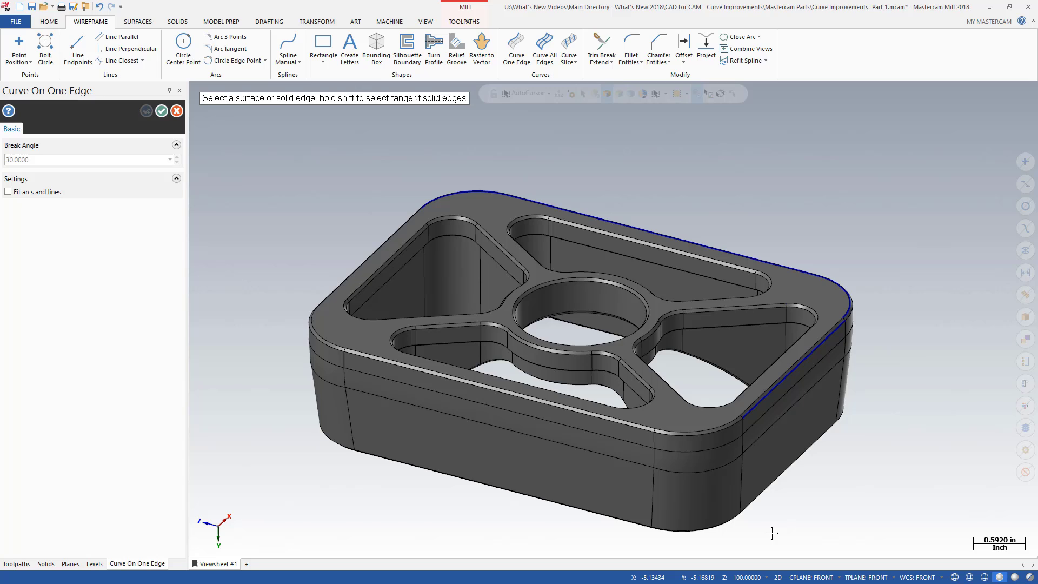
{"action": "left_click", "coordinate": [642, 376]}
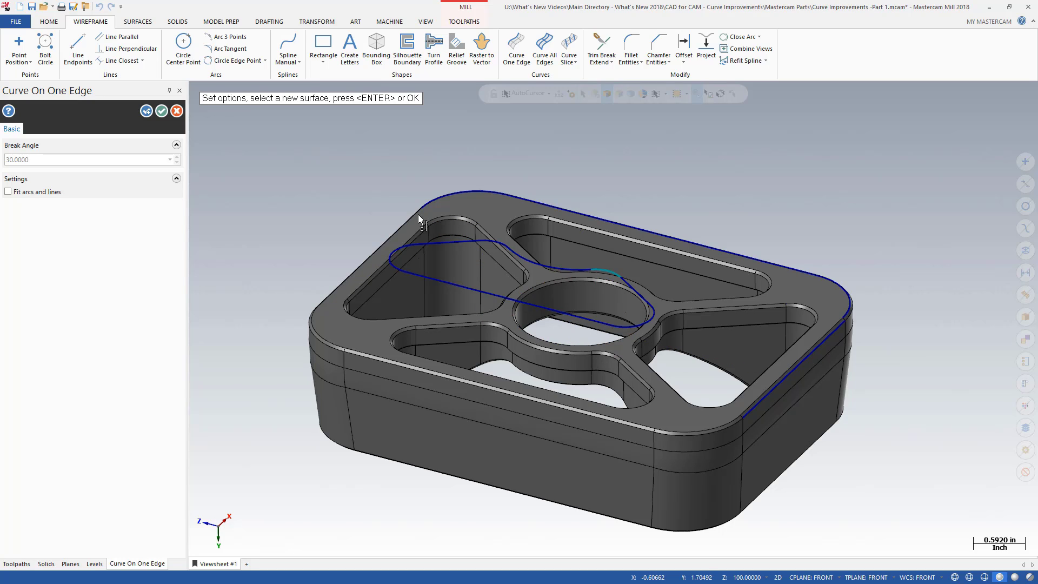
Add flat Z 100 curves from the top-left, back and right pocket rims, then finish
{"action": "left_click", "coordinate": [146, 112]}
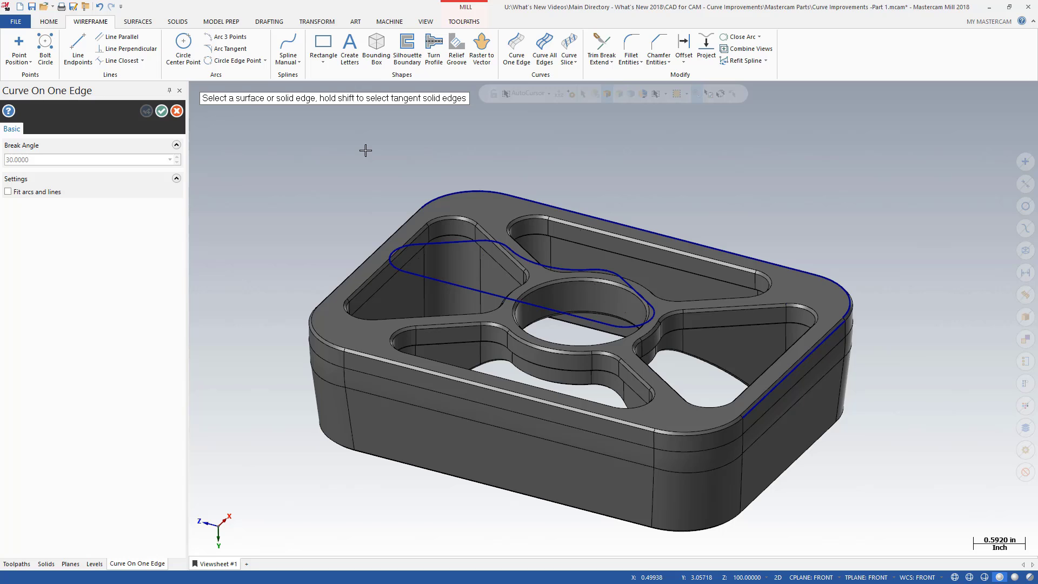
{"action": "left_click", "coordinate": [448, 200]}
{"action": "left_click", "coordinate": [453, 213]}
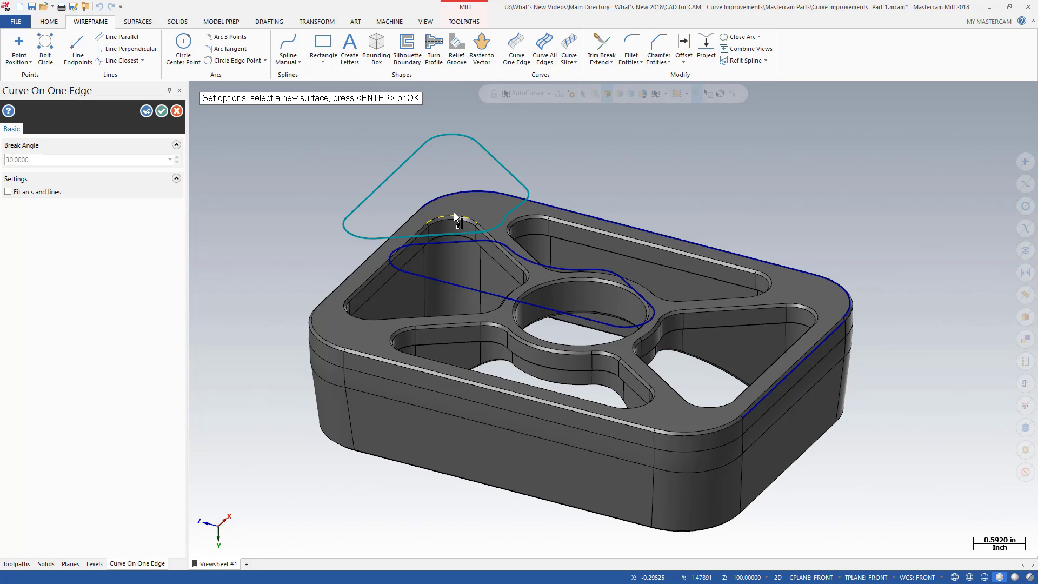
{"action": "left_click", "coordinate": [530, 212]}
{"action": "left_click", "coordinate": [603, 215]}
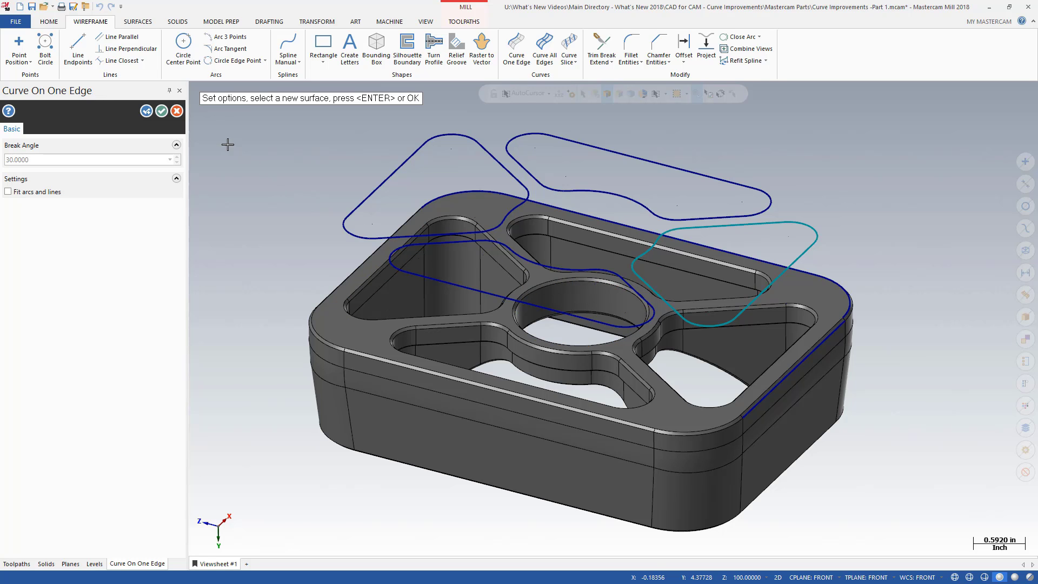
{"action": "left_click", "coordinate": [161, 111]}
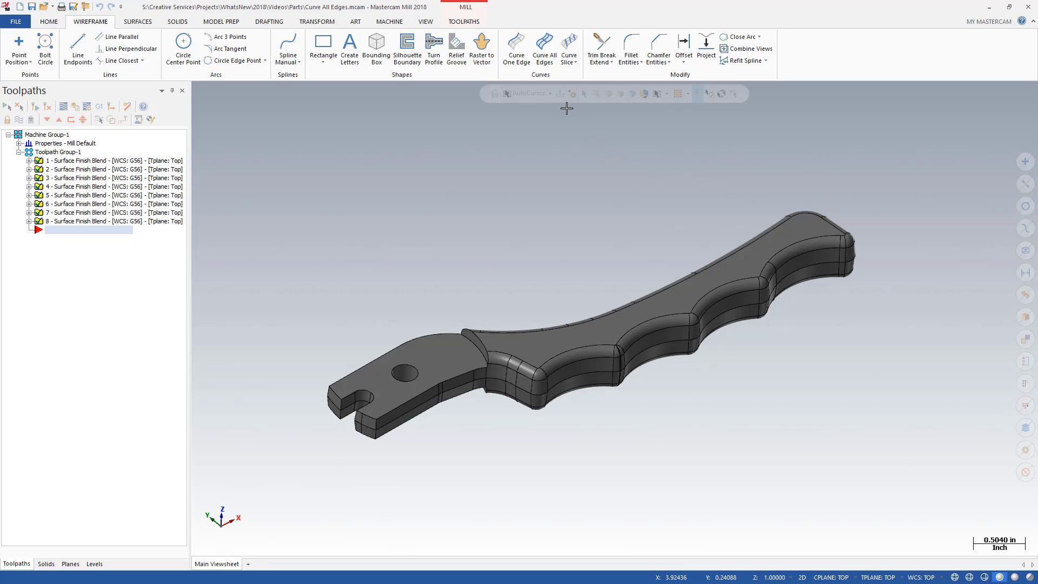
With Curve All Edges, curve every edge of the handle's main and left-end top faces
{"action": "left_click", "coordinate": [542, 65]}
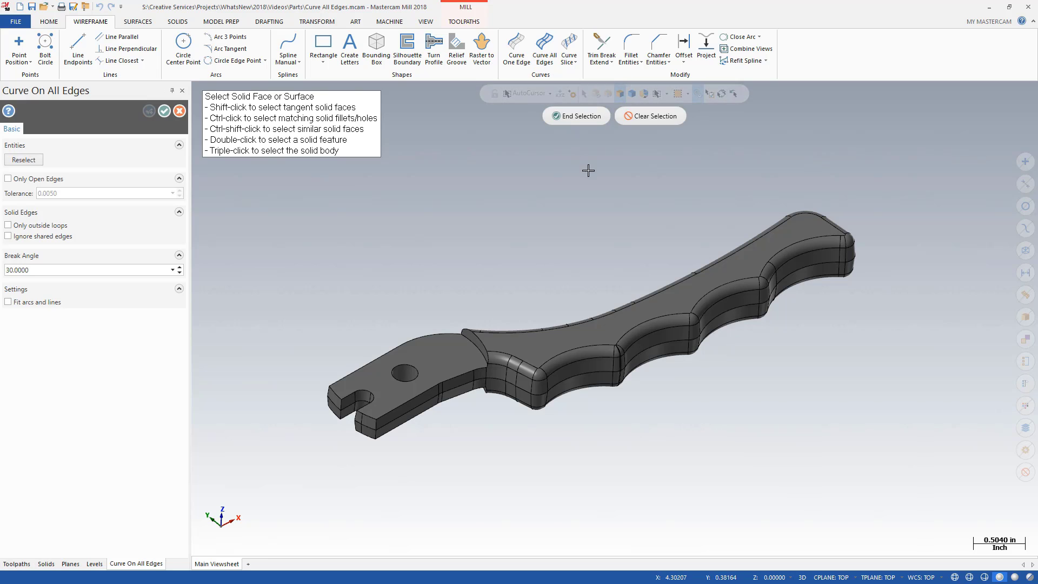
{"action": "left_click", "coordinate": [678, 304]}
{"action": "left_click", "coordinate": [455, 360]}
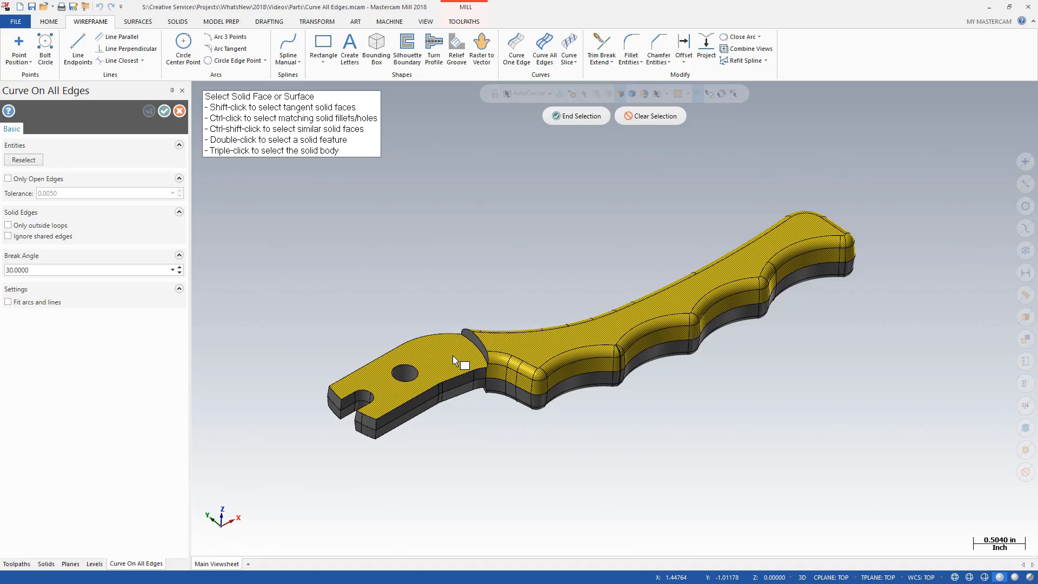
{"action": "left_click", "coordinate": [555, 119]}
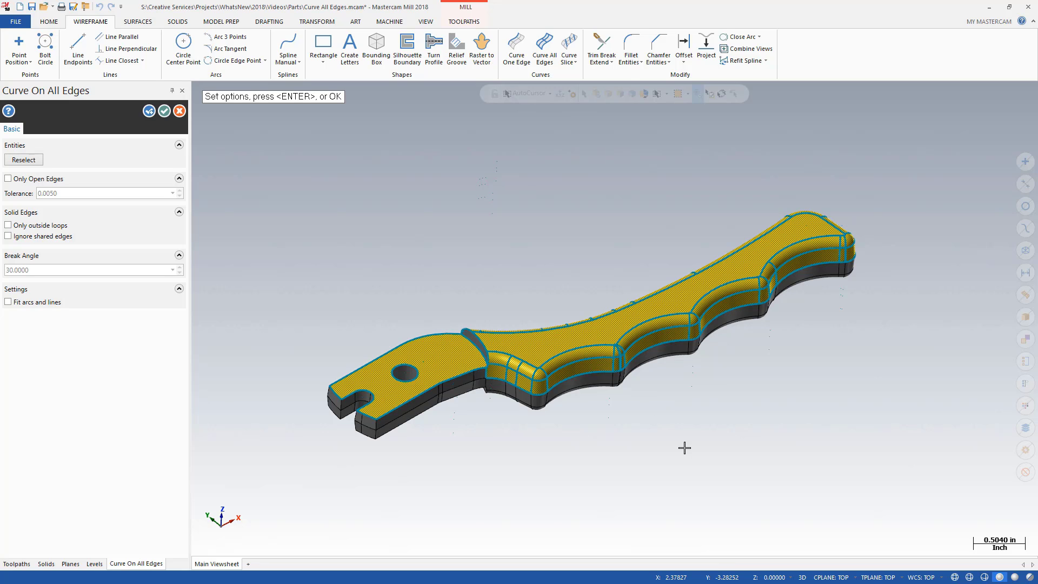
Set construction depth to Z 1 and switch to 2D so the curves flatten above the handle
{"action": "left_click", "coordinate": [775, 577]}
{"action": "type", "text": "1"}
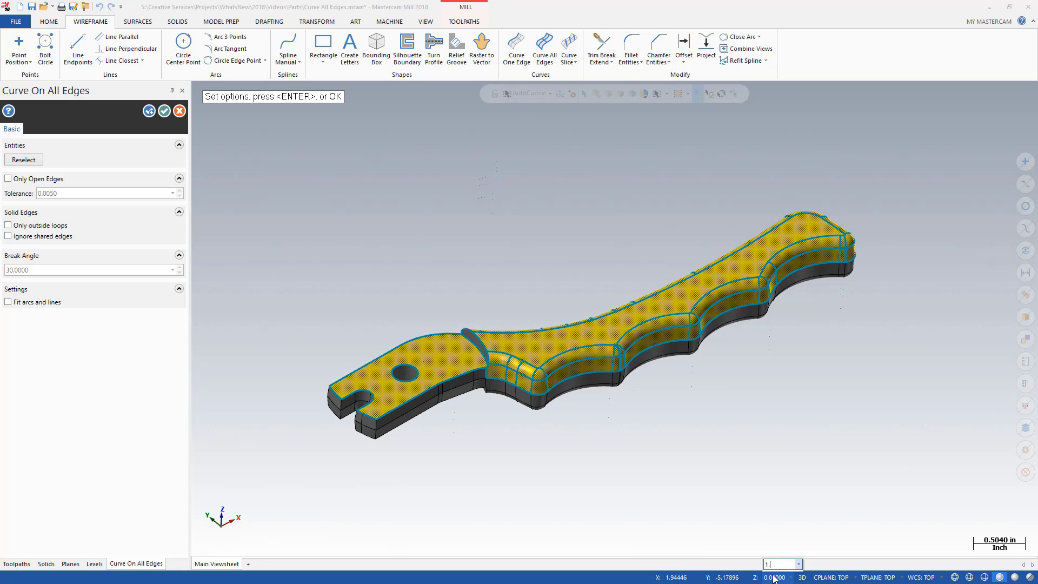
{"action": "key", "text": "Return"}
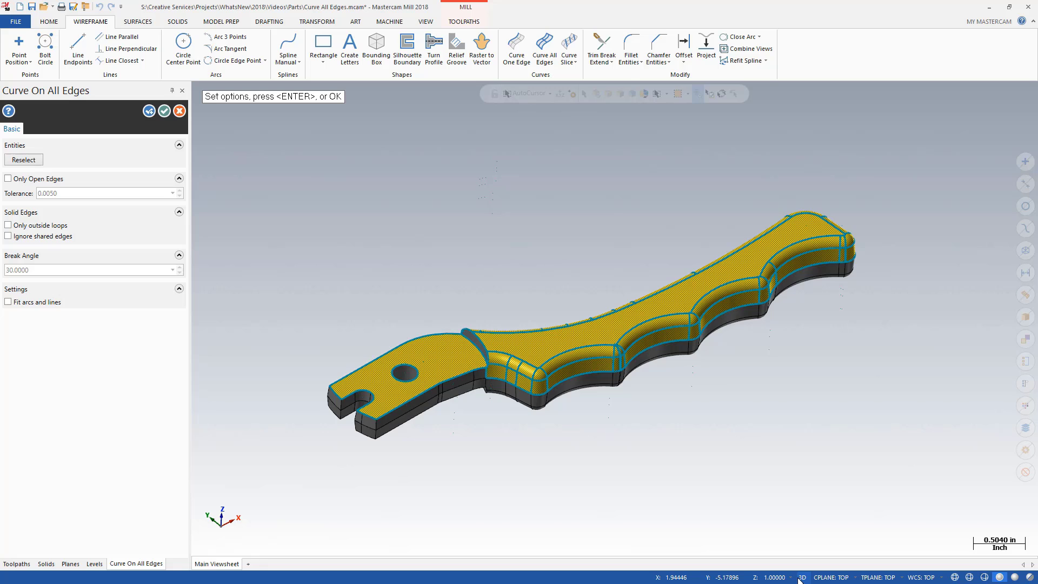
{"action": "left_click", "coordinate": [800, 578]}
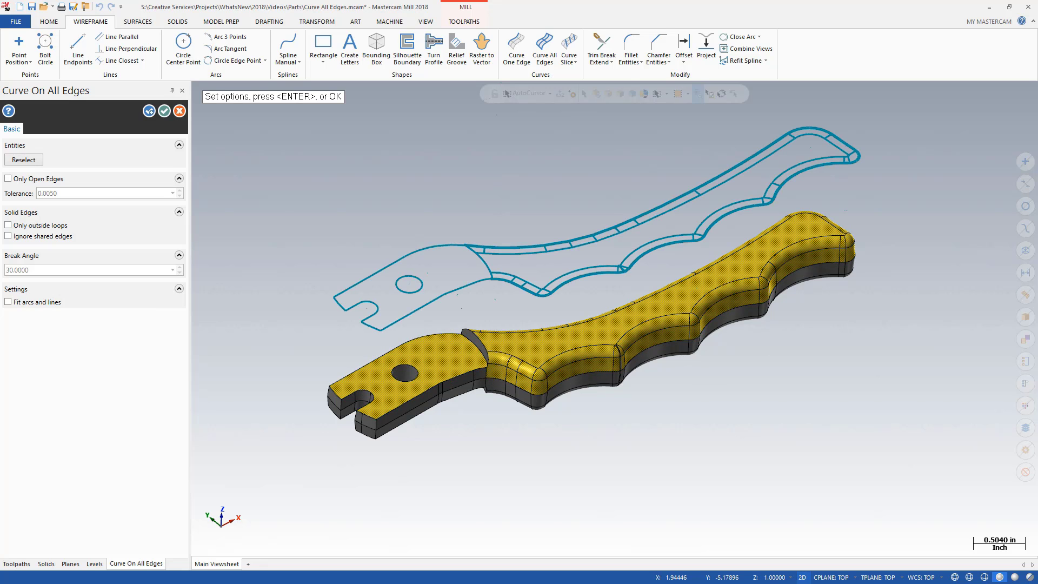
{"action": "left_click", "coordinate": [801, 577]}
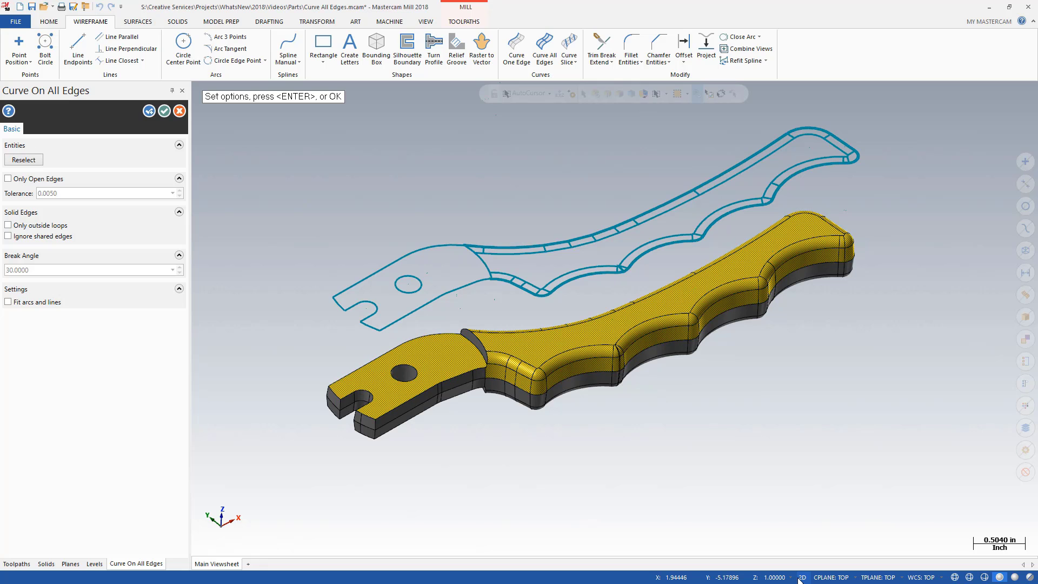
{"action": "left_click", "coordinate": [799, 578]}
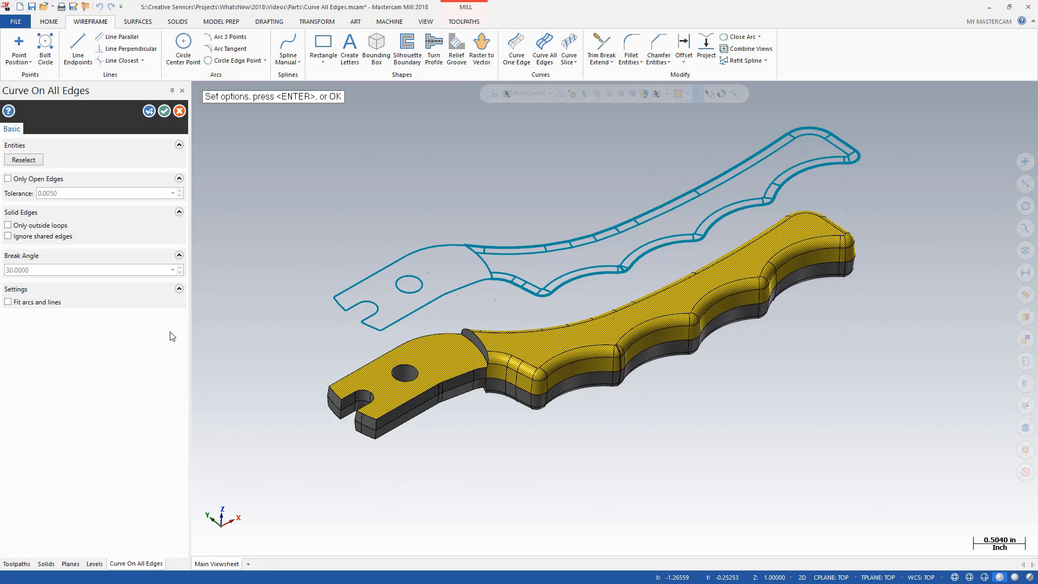
Enable Ignore shared edges and Only outside loops, then accept the outer handle outline
{"action": "left_click", "coordinate": [8, 236]}
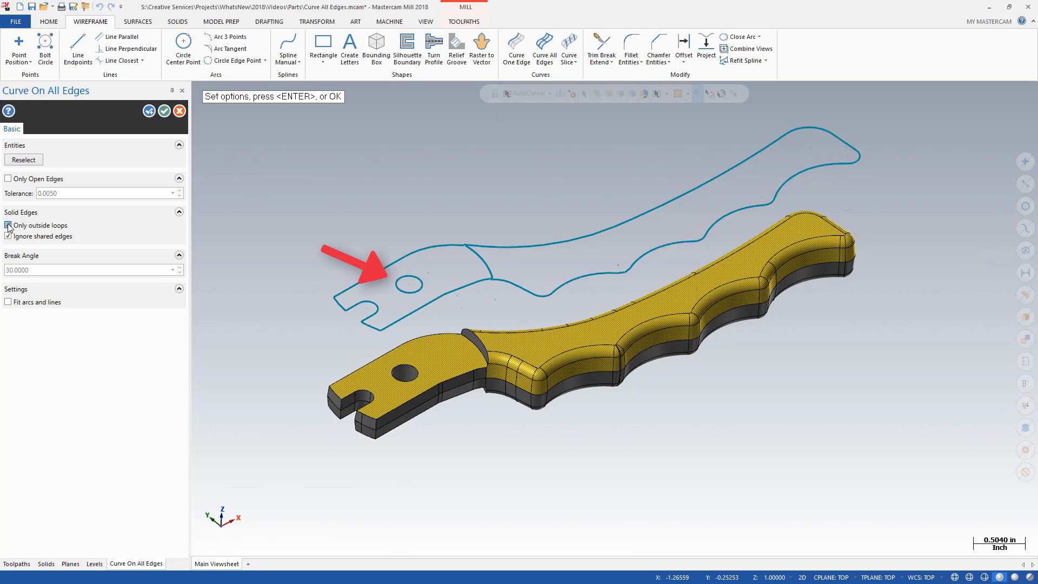
{"action": "left_click", "coordinate": [8, 226]}
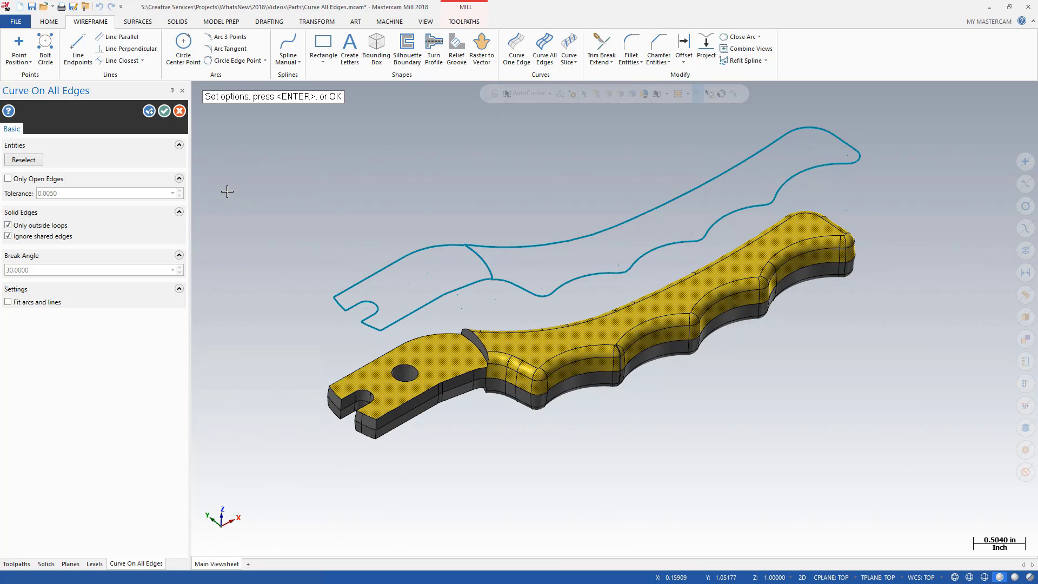
{"action": "left_click", "coordinate": [164, 111]}
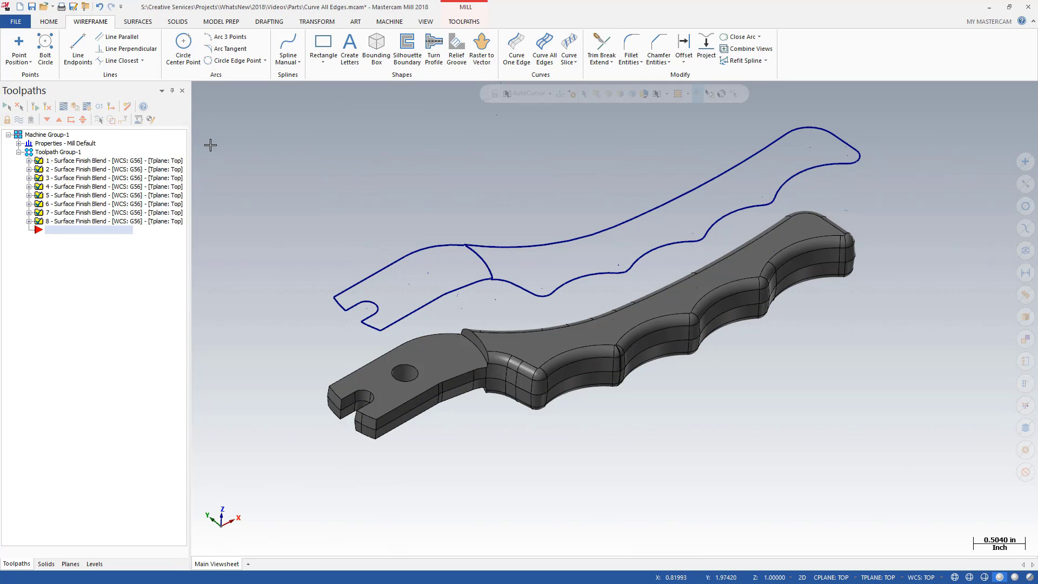